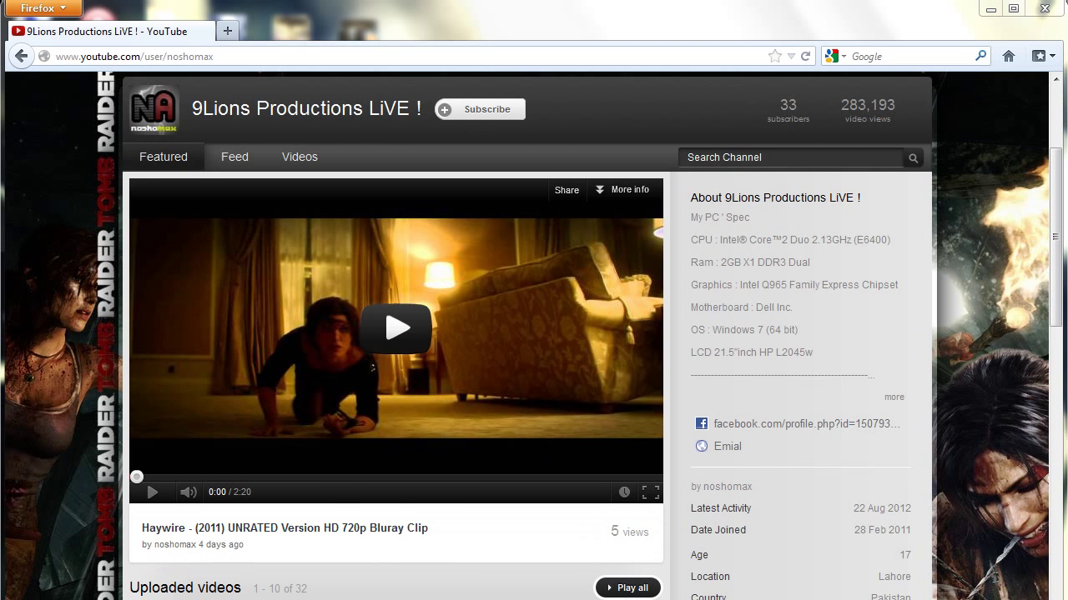
Close the Firefox window showing the YouTube channel page
{"action": "left_click", "coordinate": [1043, 8]}
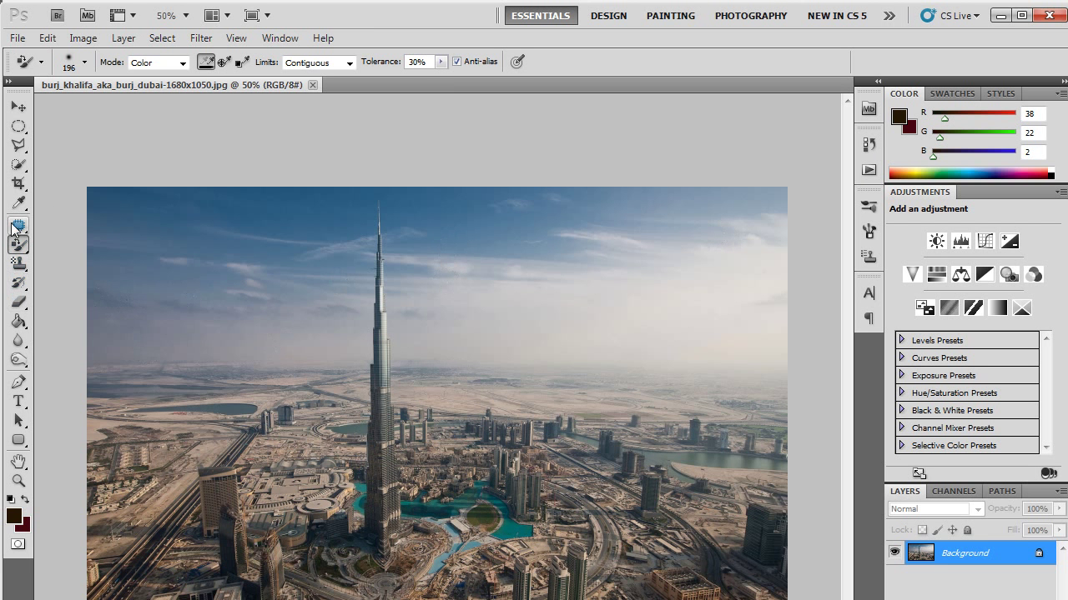
Paint a Quick Selection over the sky, skyline, tower base, water and city
{"action": "left_click", "coordinate": [20, 167]}
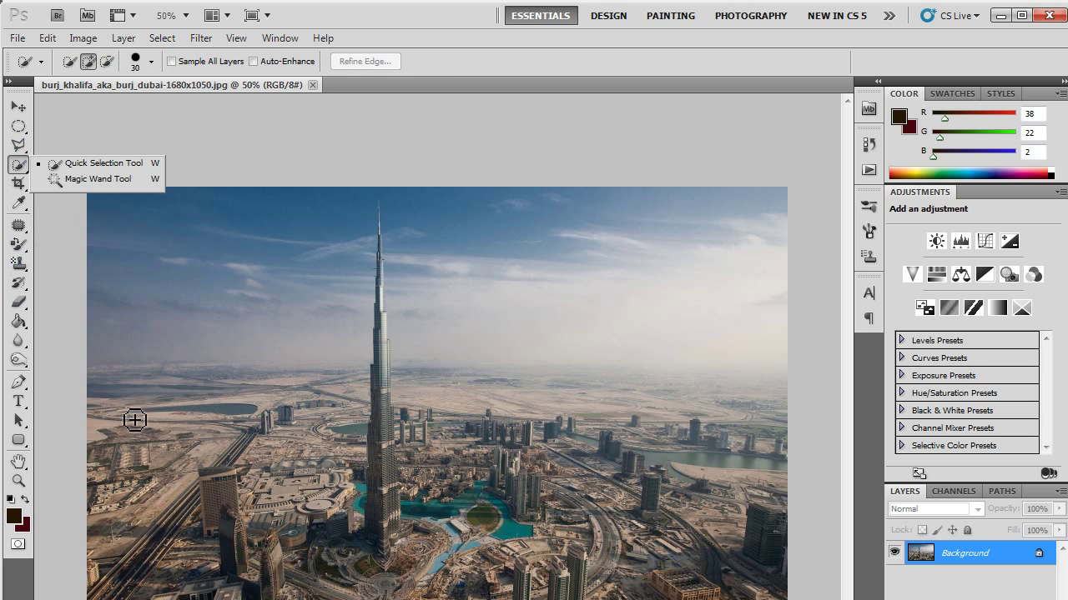
{"action": "left_click_drag", "start_coordinate": [140, 437], "coordinate": [418, 394]}
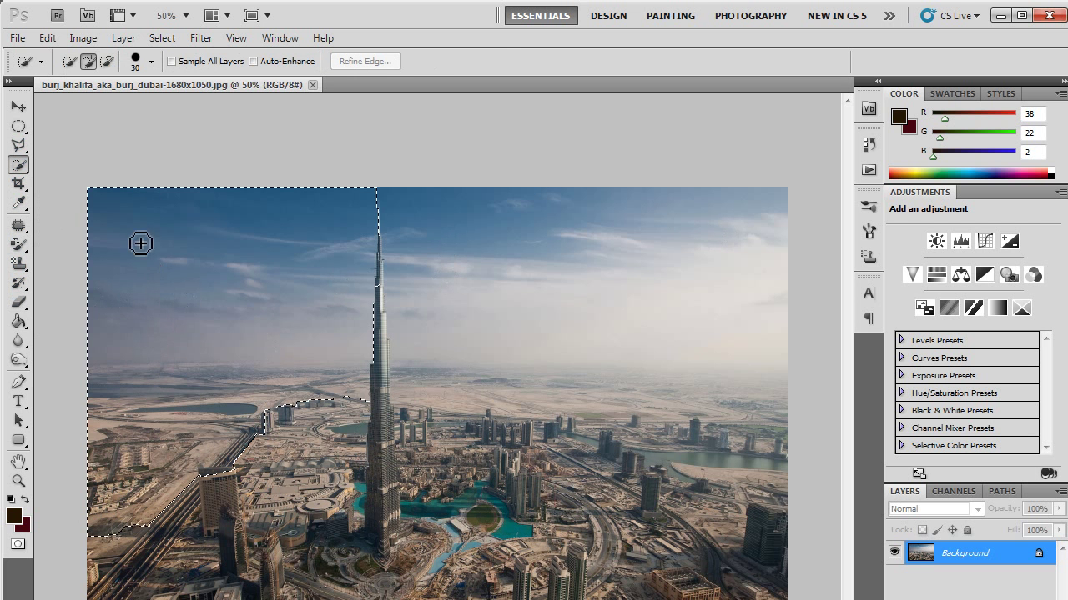
{"action": "mouse_move", "coordinate": [665, 542]}
{"action": "left_mouse_down"}
{"action": "mouse_move", "coordinate": [742, 563]}
{"action": "mouse_move", "coordinate": [758, 584]}
{"action": "left_mouse_up"}
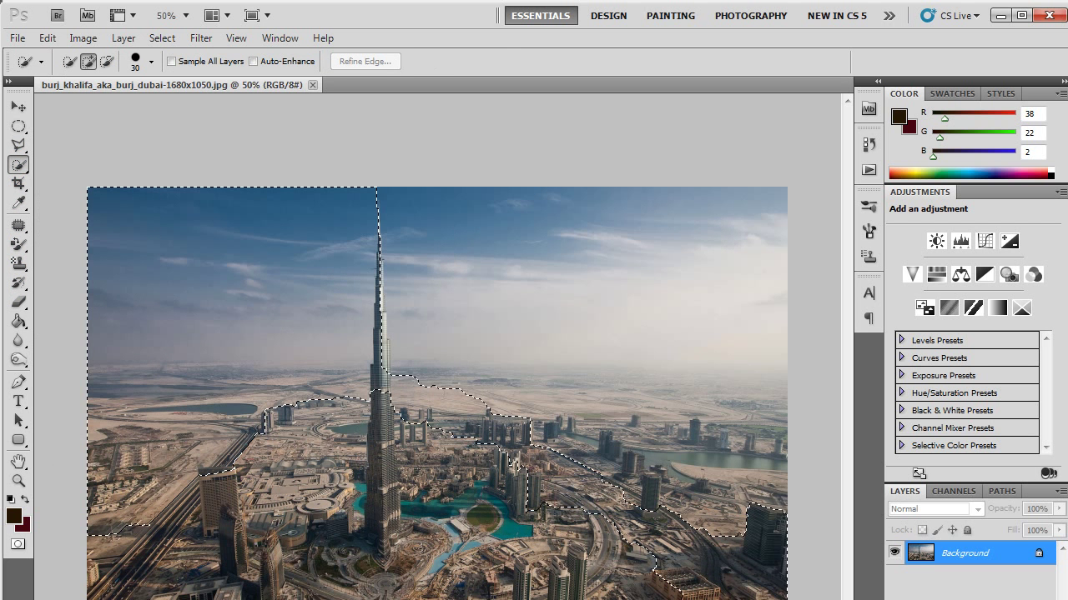
{"action": "left_click_drag", "start_coordinate": [663, 320], "coordinate": [734, 222]}
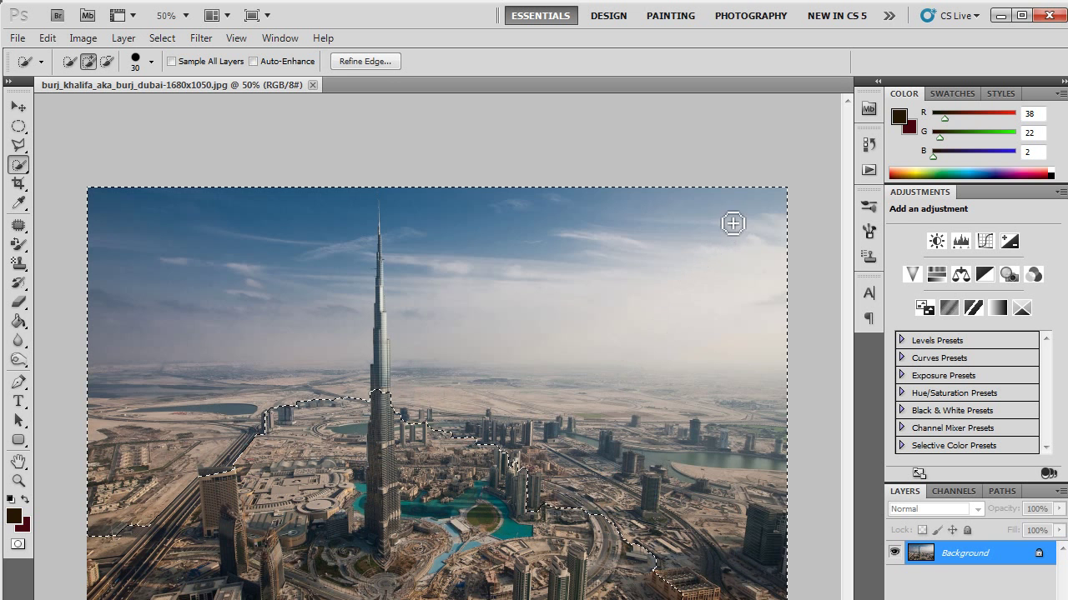
{"action": "mouse_move", "coordinate": [548, 500]}
{"action": "left_mouse_down"}
{"action": "mouse_move", "coordinate": [488, 455]}
{"action": "mouse_move", "coordinate": [444, 507]}
{"action": "mouse_move", "coordinate": [455, 536]}
{"action": "left_mouse_up"}
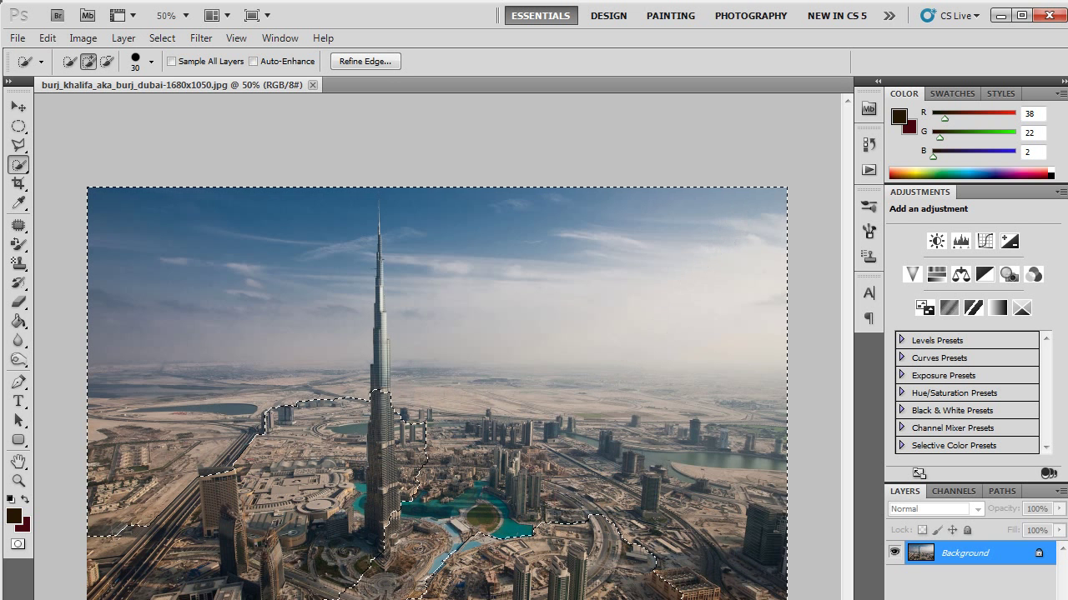
{"action": "mouse_move", "coordinate": [367, 562]}
{"action": "left_mouse_down"}
{"action": "mouse_move", "coordinate": [400, 422]}
{"action": "mouse_move", "coordinate": [334, 475]}
{"action": "mouse_move", "coordinate": [267, 504]}
{"action": "left_mouse_up"}
{"action": "left_click", "coordinate": [520, 581]}
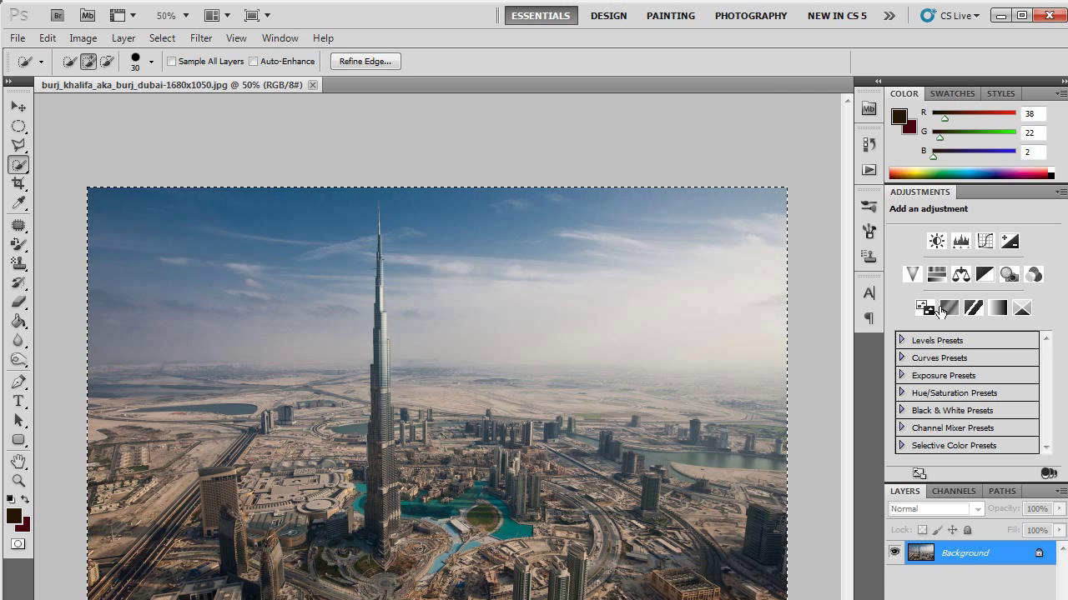
Add a Vibrance layer with Vibrance -7 and Saturation +62, then reselect Background
{"action": "left_click", "coordinate": [913, 274]}
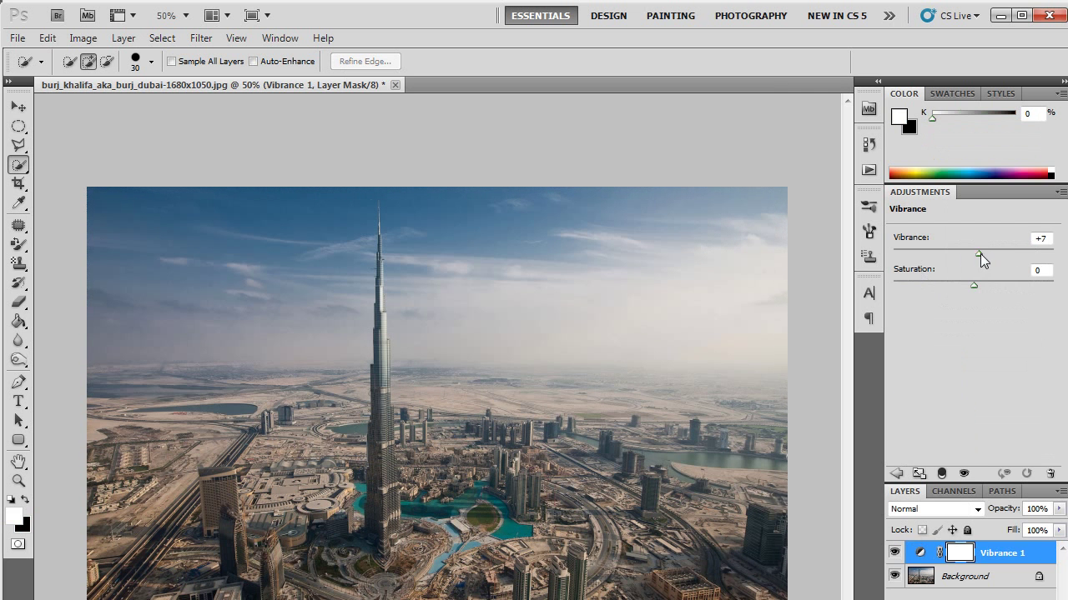
{"action": "mouse_move", "coordinate": [1015, 252]}
{"action": "left_mouse_down"}
{"action": "mouse_move", "coordinate": [928, 253]}
{"action": "mouse_move", "coordinate": [967, 260]}
{"action": "mouse_move", "coordinate": [960, 293]}
{"action": "mouse_move", "coordinate": [1001, 288]}
{"action": "left_mouse_up"}
{"action": "left_click", "coordinate": [983, 581]}
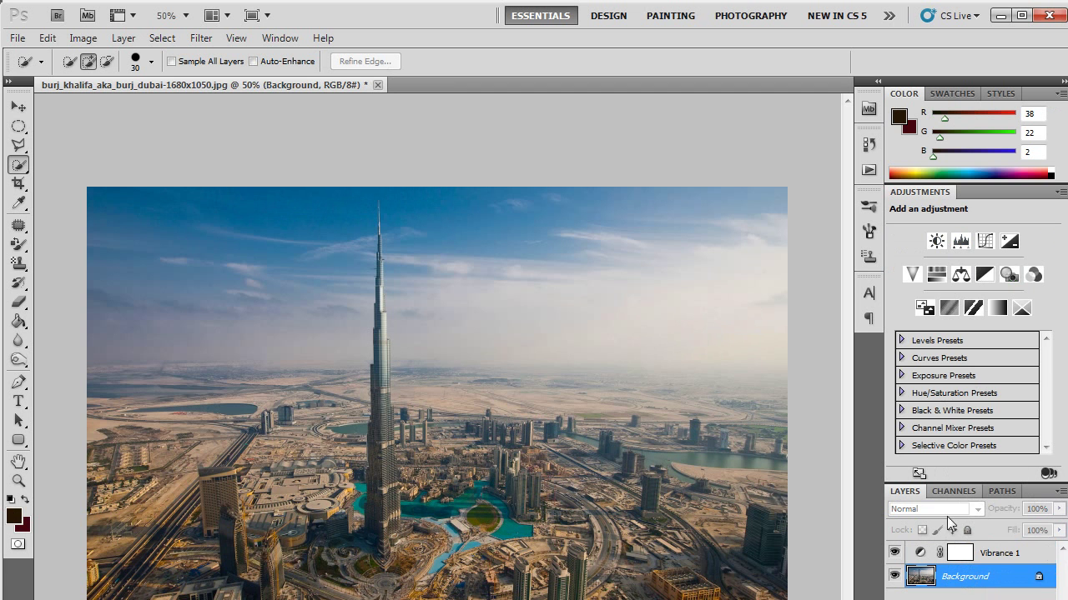
Add a Color Balance layer with midtones at -16, +3 and -3, then reselect Background
{"action": "left_click", "coordinate": [961, 274]}
{"action": "left_click_drag", "start_coordinate": [948, 356], "coordinate": [958, 365]}
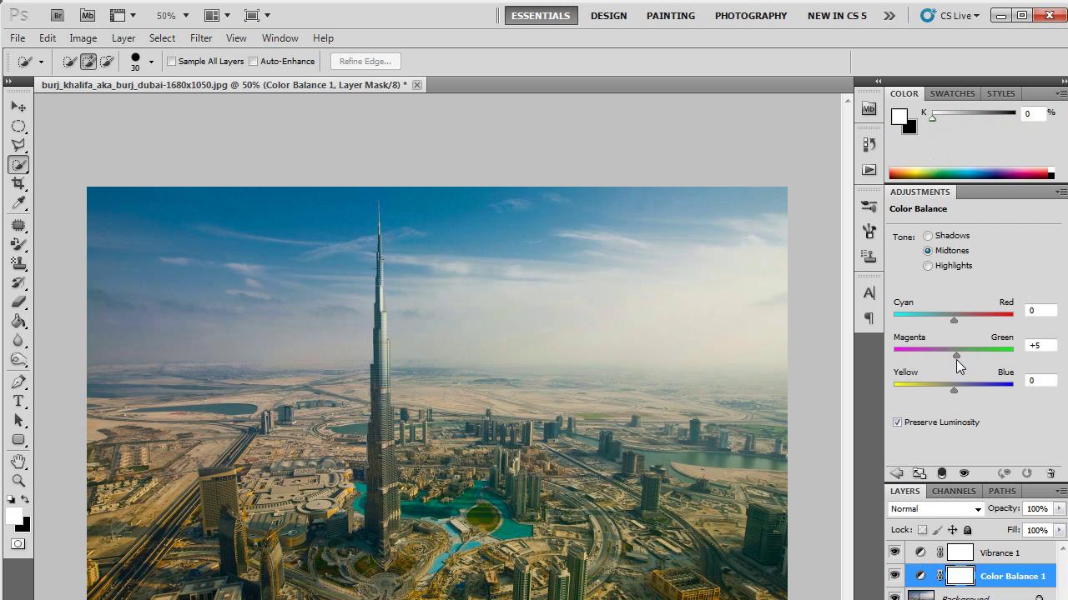
{"action": "left_click_drag", "start_coordinate": [953, 322], "coordinate": [944, 317]}
{"action": "left_click_drag", "start_coordinate": [964, 392], "coordinate": [950, 391]}
{"action": "left_click", "coordinate": [967, 597]}
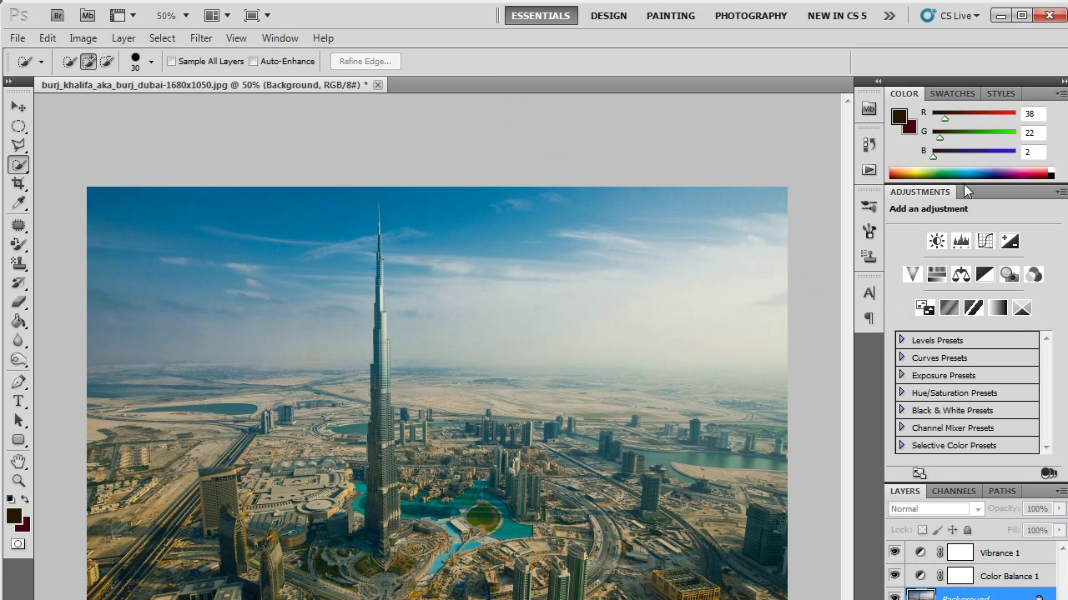
Add a Photo Filter layer and try several filter colours in the colour picker
{"action": "left_click", "coordinate": [1008, 277]}
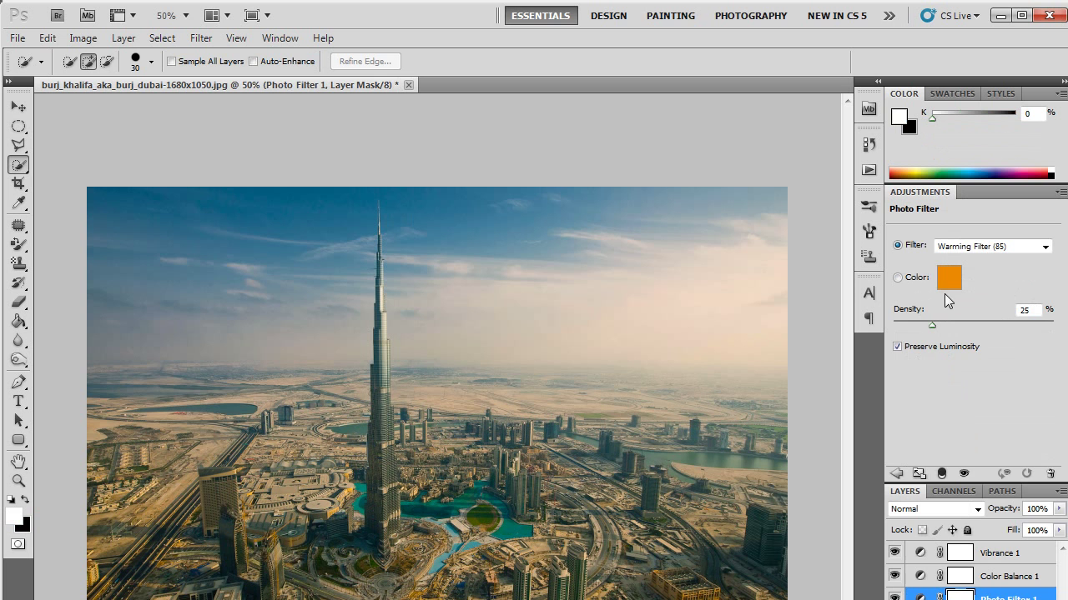
{"action": "left_click", "coordinate": [950, 278]}
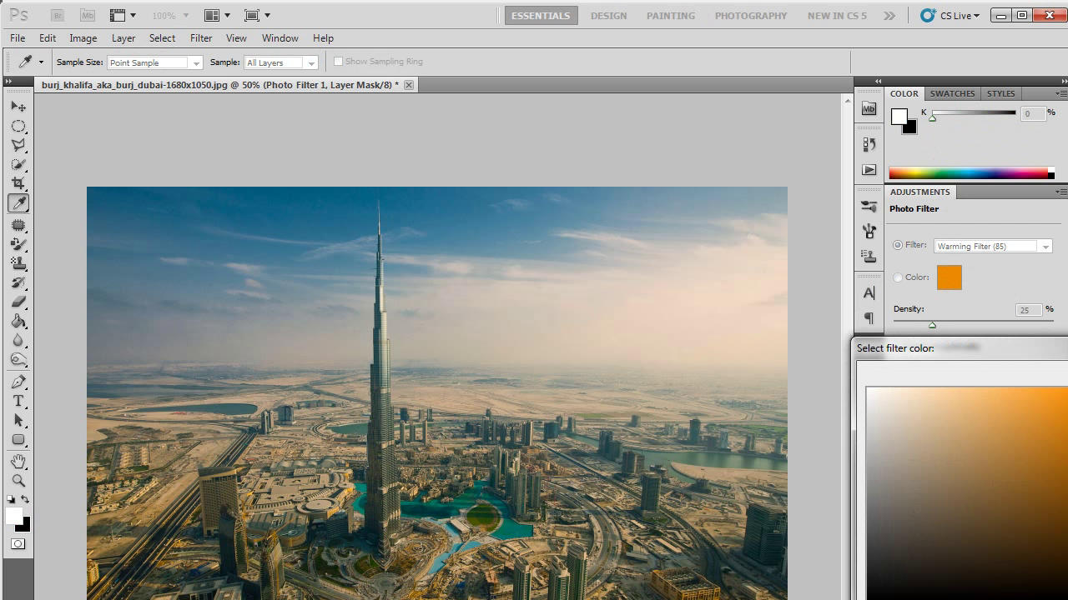
{"action": "left_click_drag", "start_coordinate": [1025, 361], "coordinate": [750, 252]}
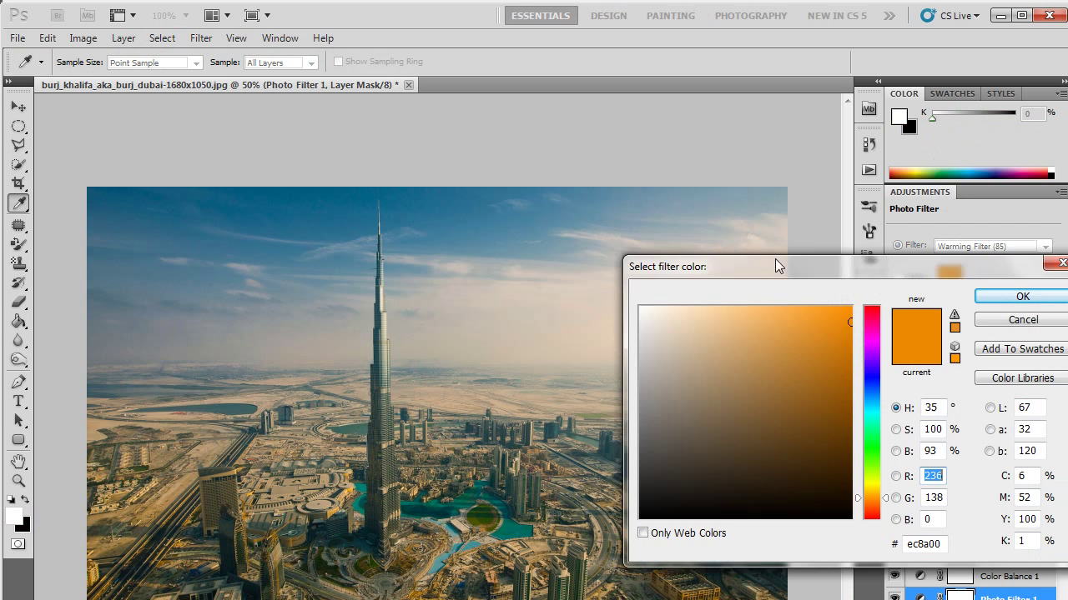
{"action": "left_click_drag", "start_coordinate": [753, 306], "coordinate": [690, 295]}
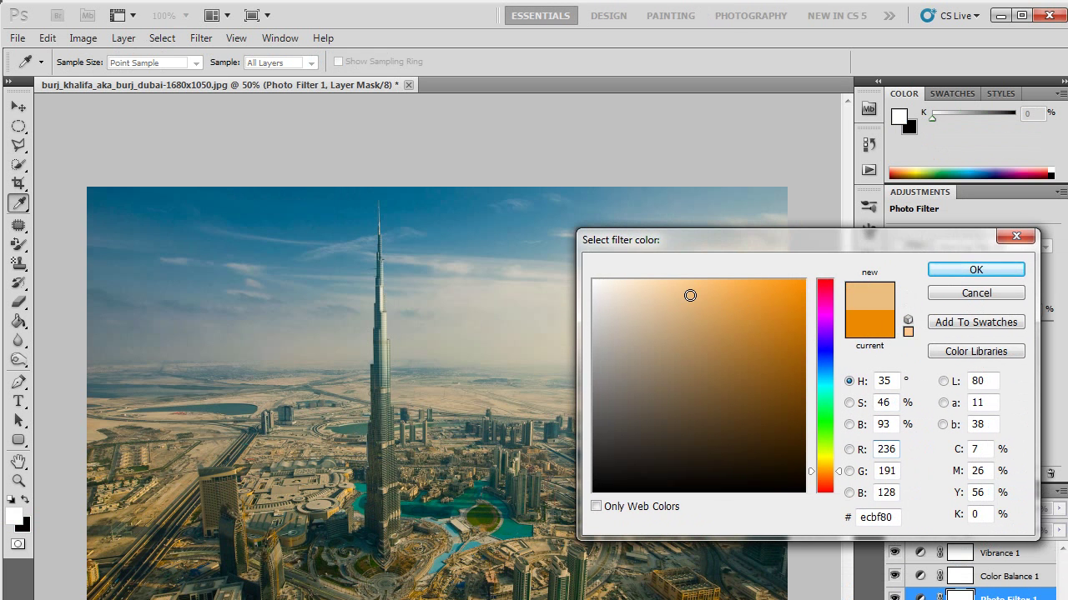
{"action": "mouse_move", "coordinate": [694, 360]}
{"action": "left_mouse_down"}
{"action": "mouse_move", "coordinate": [673, 370]}
{"action": "mouse_move", "coordinate": [593, 281]}
{"action": "left_mouse_up"}
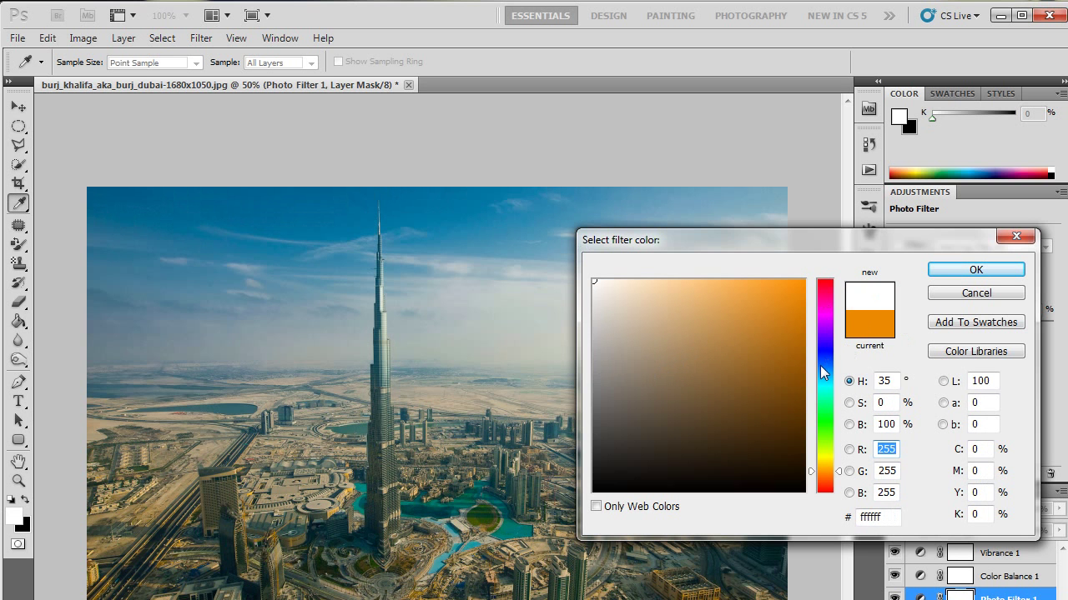
{"action": "left_click_drag", "start_coordinate": [822, 367], "coordinate": [825, 407]}
Settle on a white filter colour at 100% density, then reselect Background
{"action": "left_click_drag", "start_coordinate": [791, 305], "coordinate": [801, 282]}
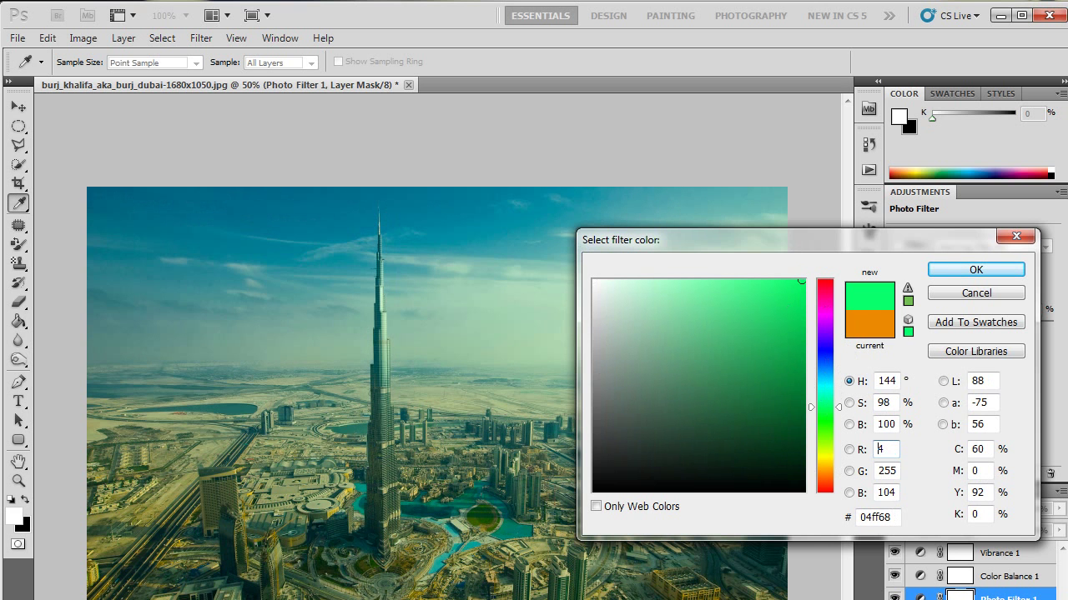
{"action": "left_click_drag", "start_coordinate": [727, 367], "coordinate": [410, 594]}
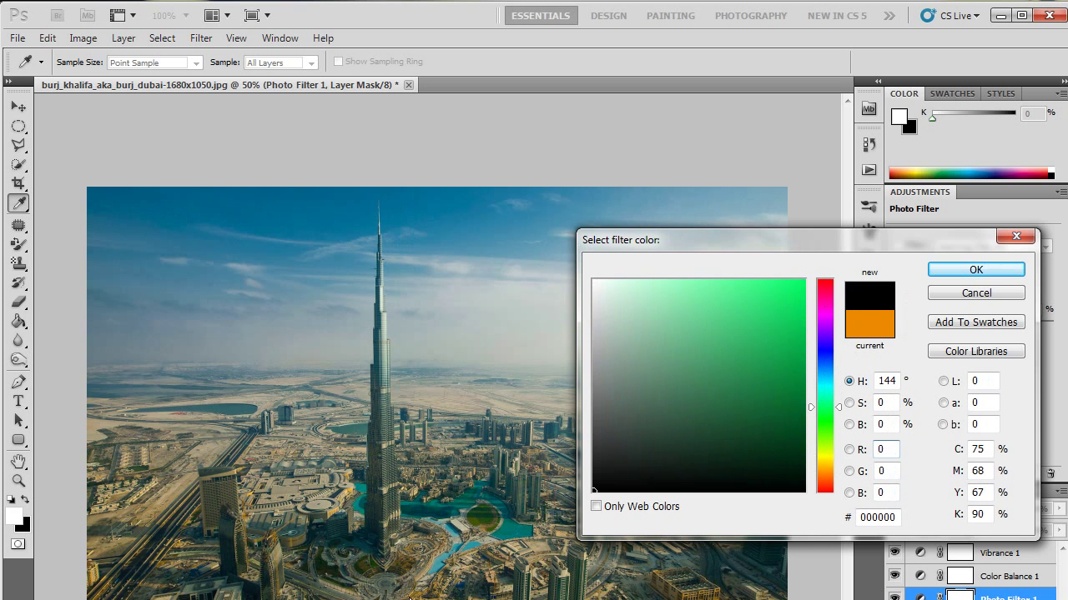
{"action": "left_click_drag", "start_coordinate": [602, 440], "coordinate": [567, 211]}
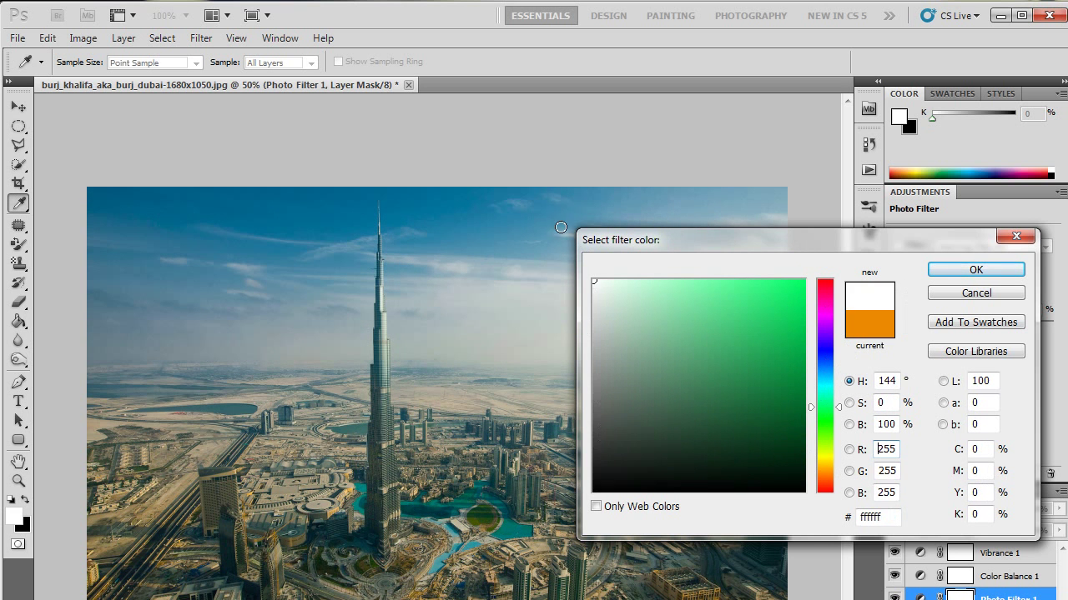
{"action": "left_click", "coordinate": [976, 270]}
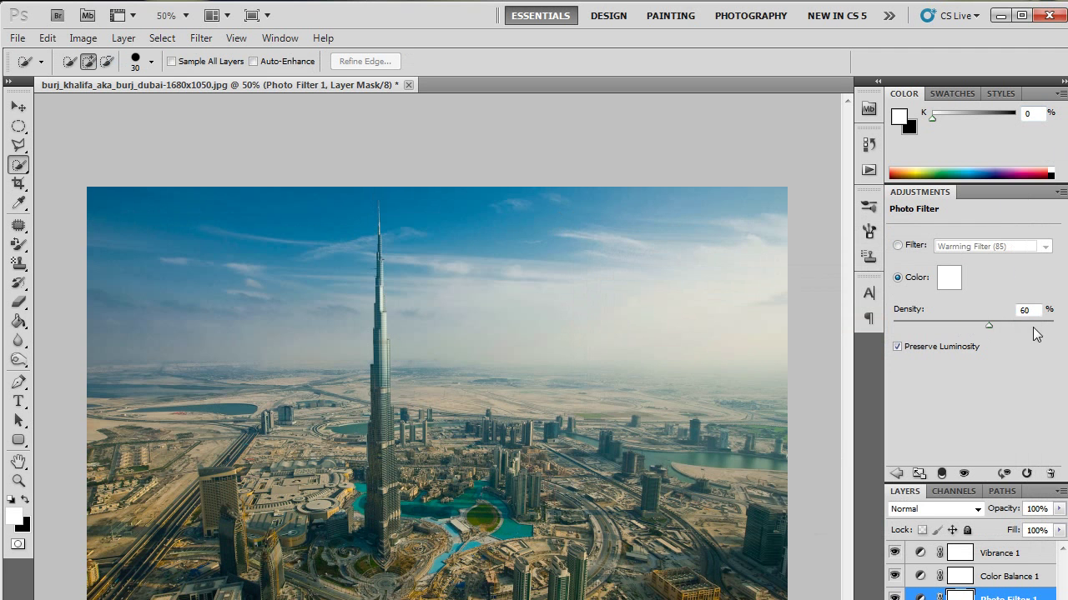
{"action": "left_click_drag", "start_coordinate": [1034, 325], "coordinate": [1058, 325]}
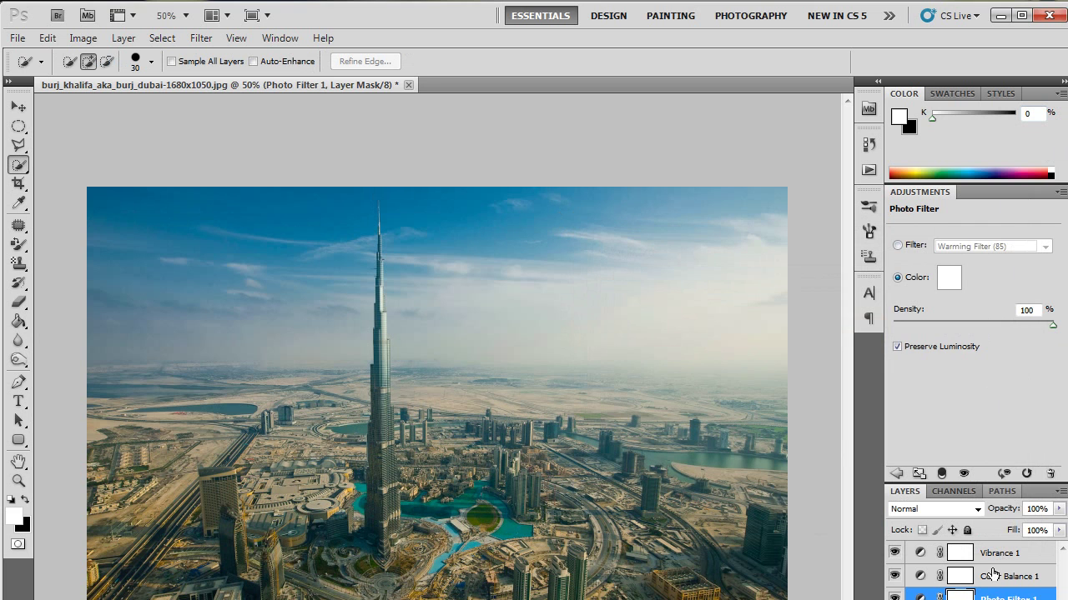
{"action": "left_click", "coordinate": [1001, 599]}
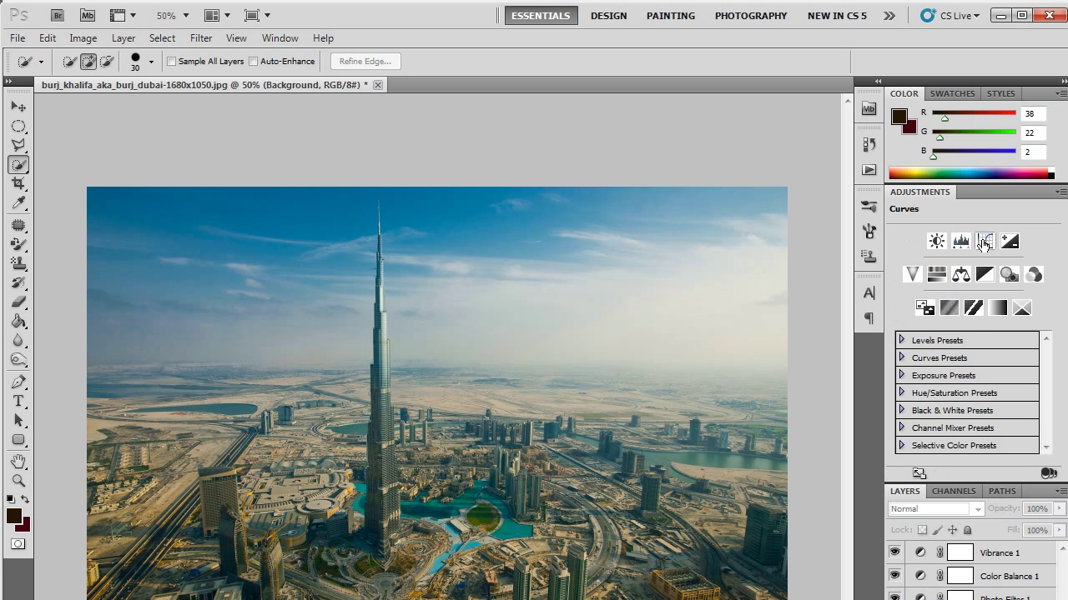
Add a Curves layer and shape the RGB curve into a contrast S-curve
{"action": "left_click", "coordinate": [983, 243]}
{"action": "mouse_move", "coordinate": [987, 324]}
{"action": "left_mouse_down"}
{"action": "mouse_move", "coordinate": [984, 305]}
{"action": "mouse_move", "coordinate": [991, 312]}
{"action": "mouse_move", "coordinate": [1025, 272]}
{"action": "left_mouse_up"}
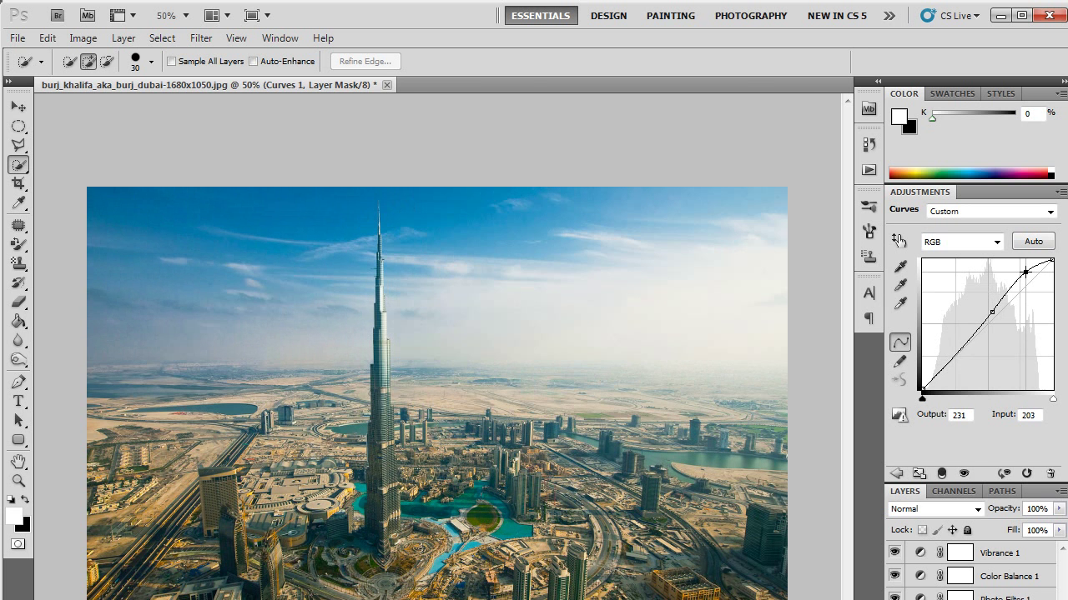
{"action": "left_click_drag", "start_coordinate": [965, 347], "coordinate": [966, 348]}
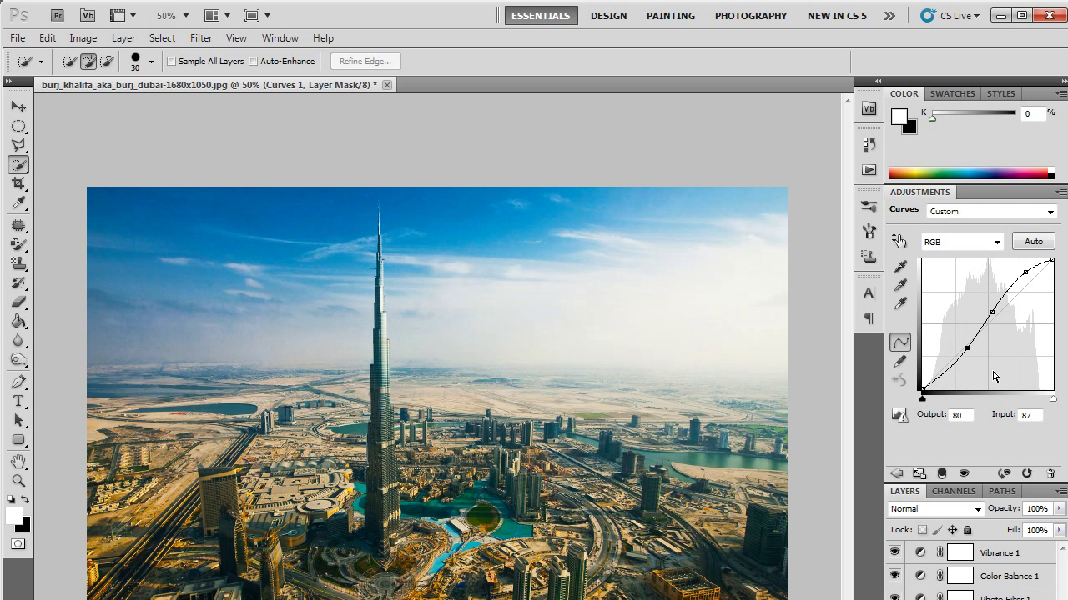
On the Blue curve, lower the top point, raise the bottom, and set a midpoint to 133→138
{"action": "left_click", "coordinate": [1010, 212]}
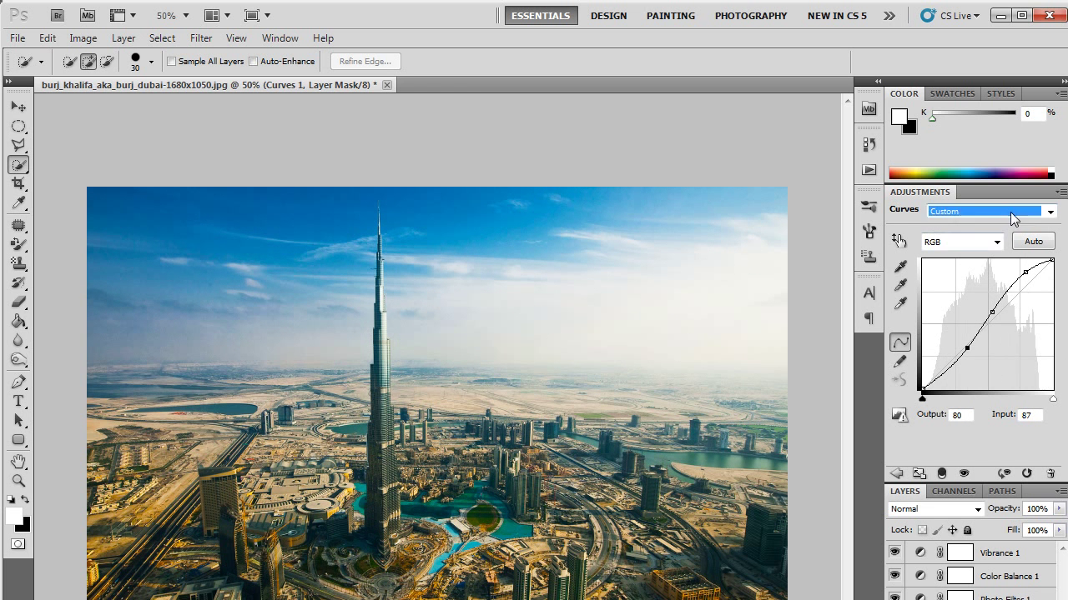
{"action": "left_click", "coordinate": [1011, 213]}
{"action": "left_click", "coordinate": [996, 242]}
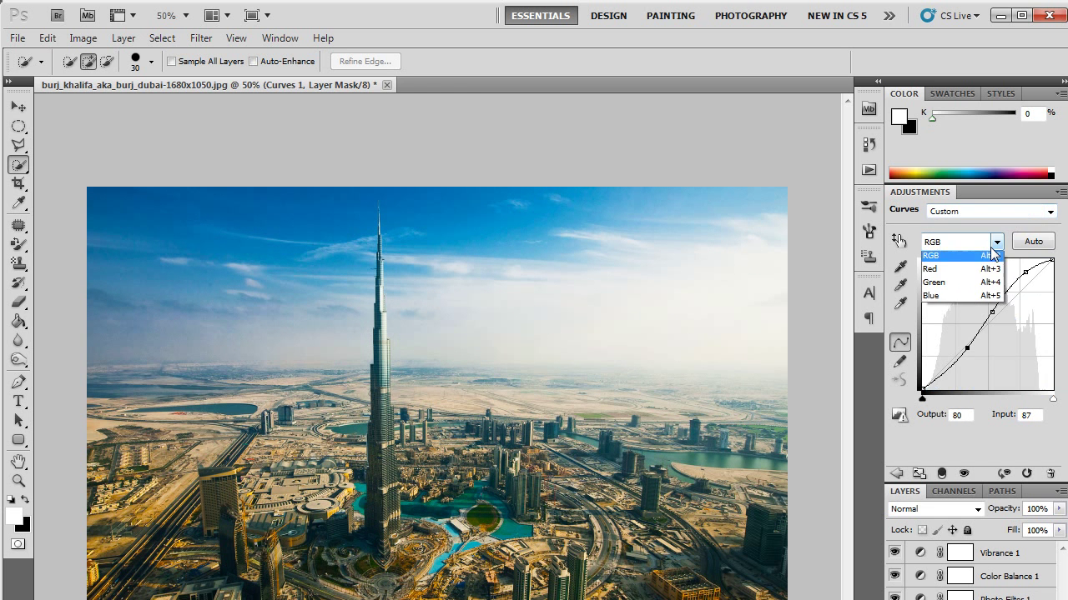
{"action": "left_click", "coordinate": [948, 298]}
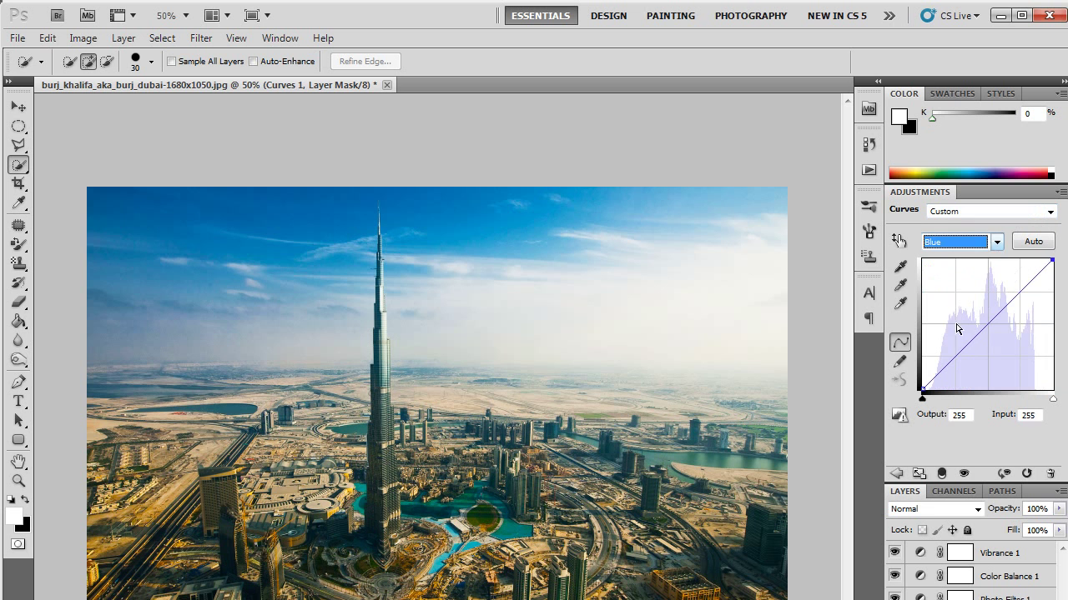
{"action": "left_click", "coordinate": [1051, 261]}
{"action": "left_click_drag", "start_coordinate": [1051, 261], "coordinate": [1050, 267]}
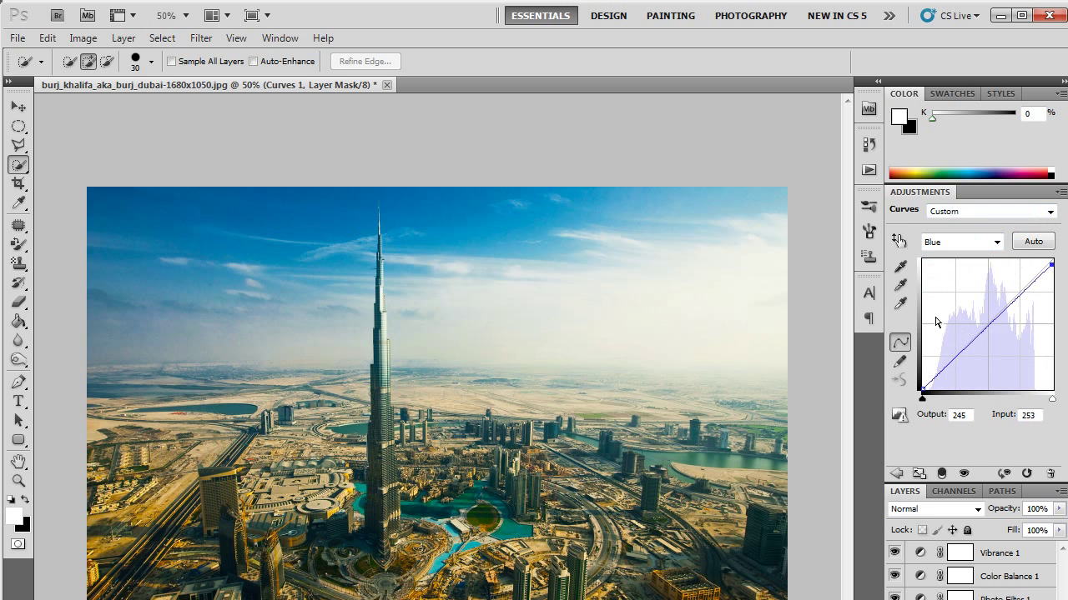
{"action": "left_click", "coordinate": [922, 389]}
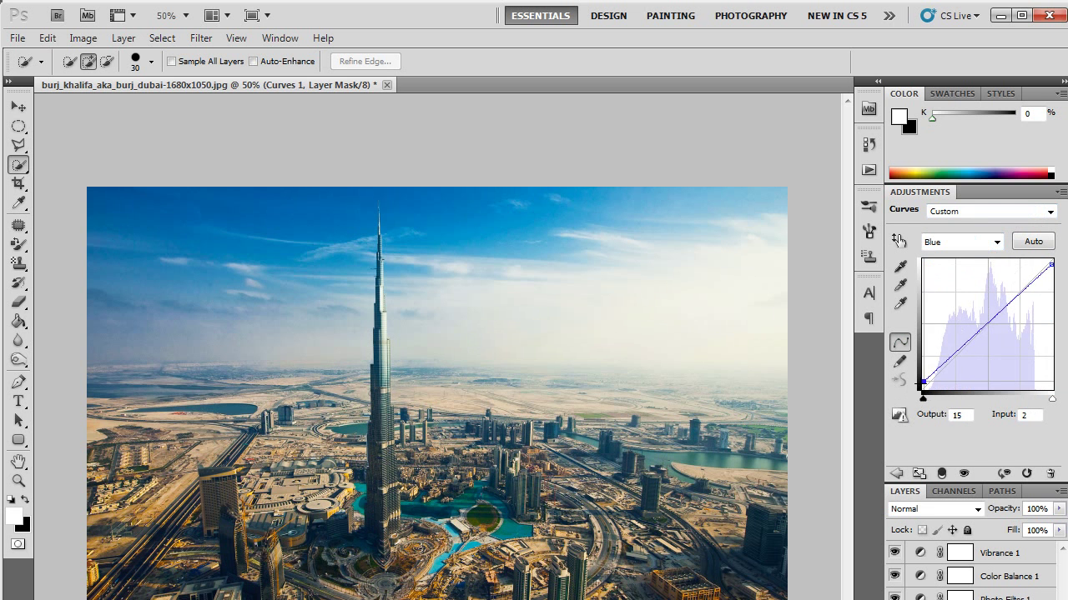
{"action": "key", "text": "Up"}
{"action": "key", "text": "Up"}
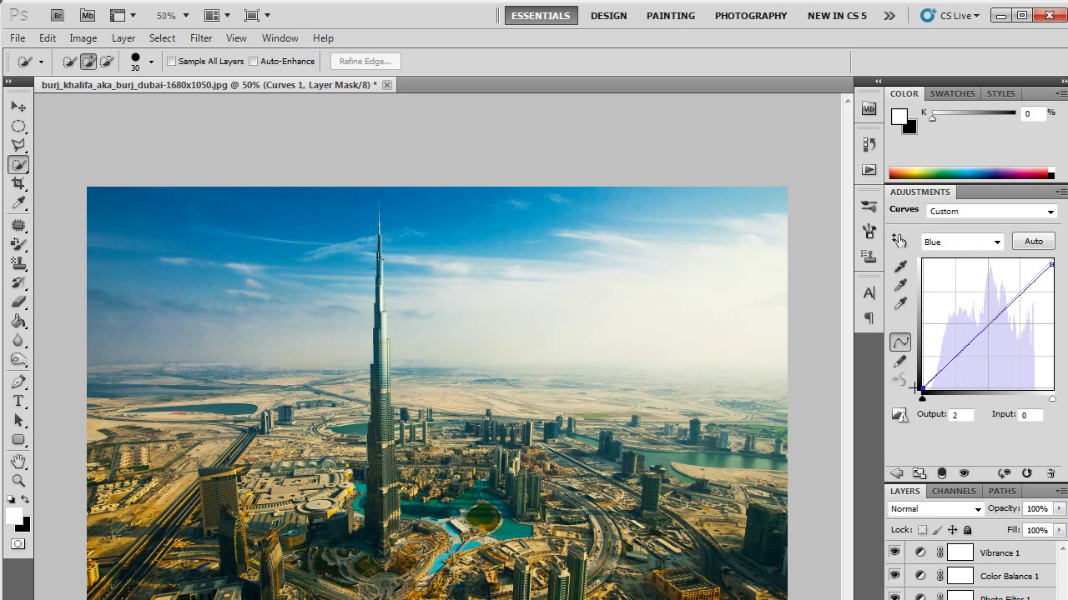
{"action": "left_click", "coordinate": [991, 319]}
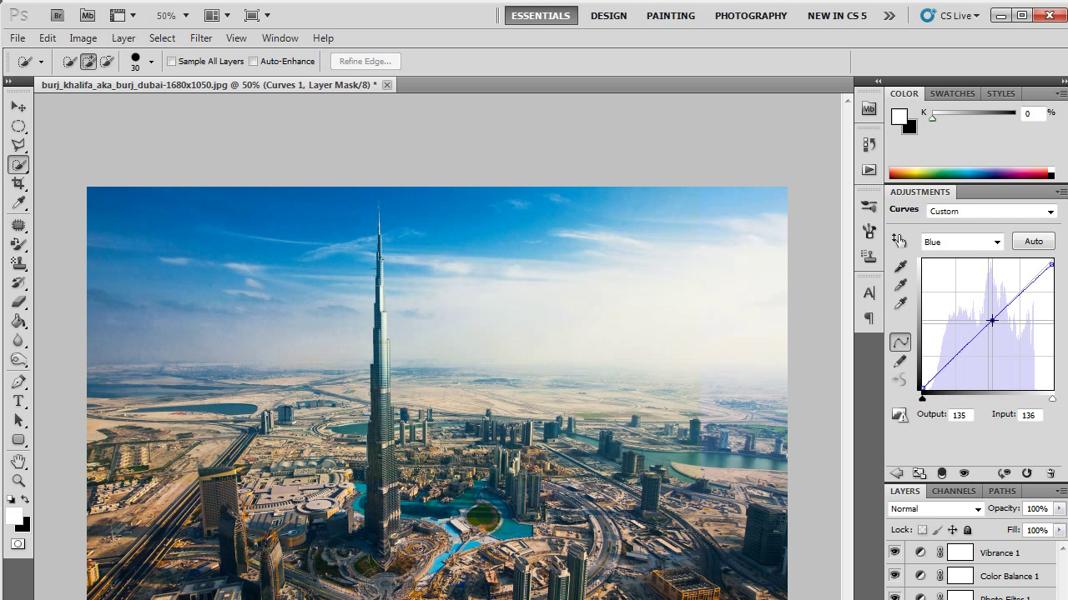
{"action": "left_click_drag", "start_coordinate": [991, 320], "coordinate": [990, 319]}
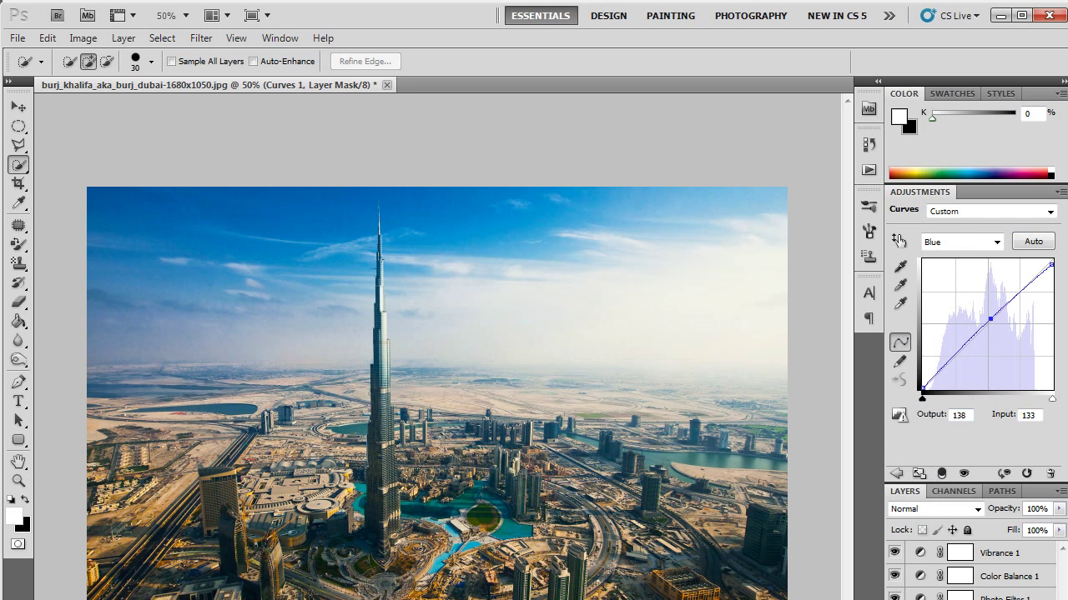
{"action": "left_click", "coordinate": [959, 415]}
{"action": "key", "text": "alt+comma"}
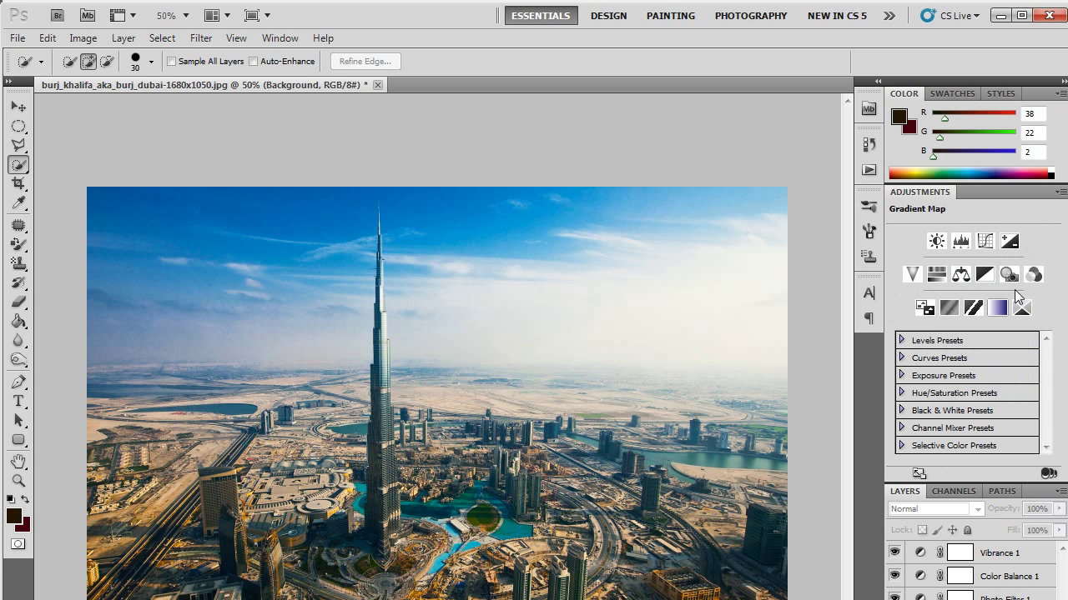
Add a Levels layer, nudging the black input and setting the midtone gamma to 0.96
{"action": "left_click", "coordinate": [960, 241]}
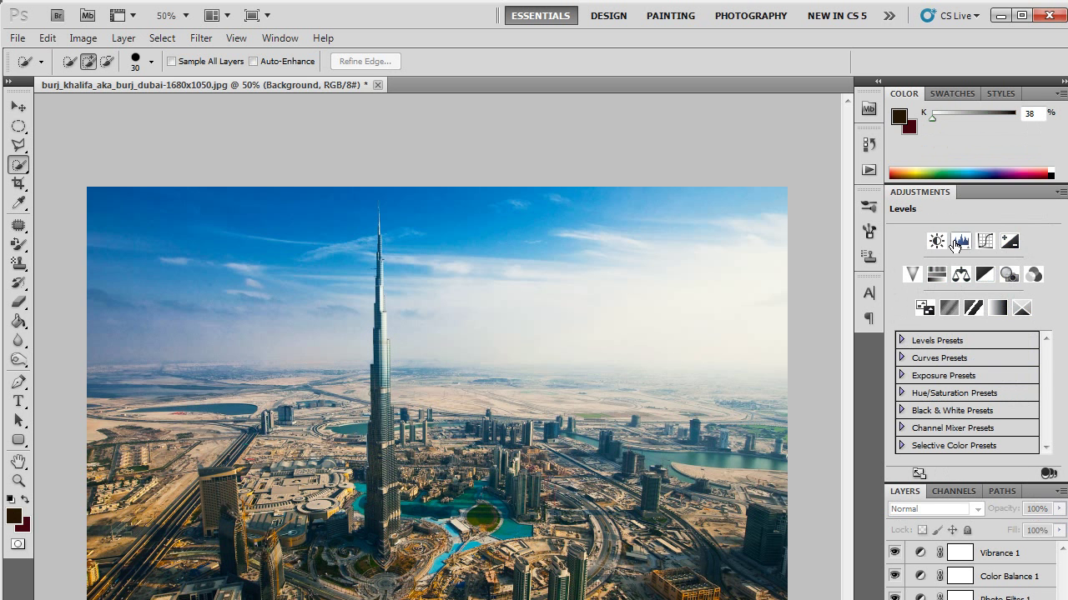
{"action": "mouse_move", "coordinate": [915, 330]}
{"action": "left_mouse_down"}
{"action": "mouse_move", "coordinate": [942, 331]}
{"action": "mouse_move", "coordinate": [909, 332]}
{"action": "left_mouse_up"}
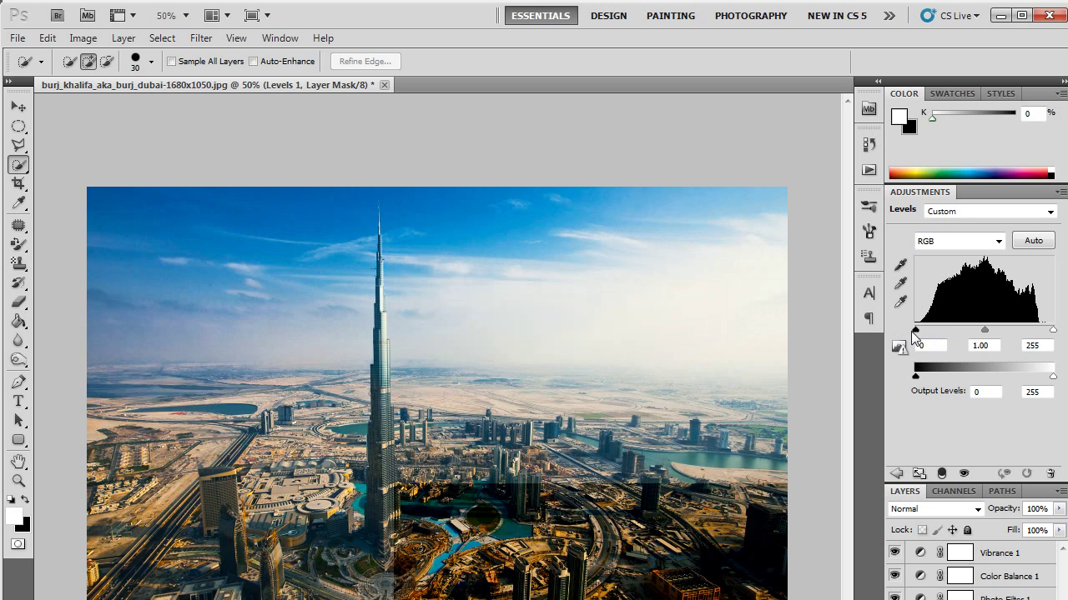
{"action": "mouse_move", "coordinate": [982, 331]}
{"action": "left_mouse_down"}
{"action": "mouse_move", "coordinate": [998, 331]}
{"action": "mouse_move", "coordinate": [985, 337]}
{"action": "left_mouse_up"}
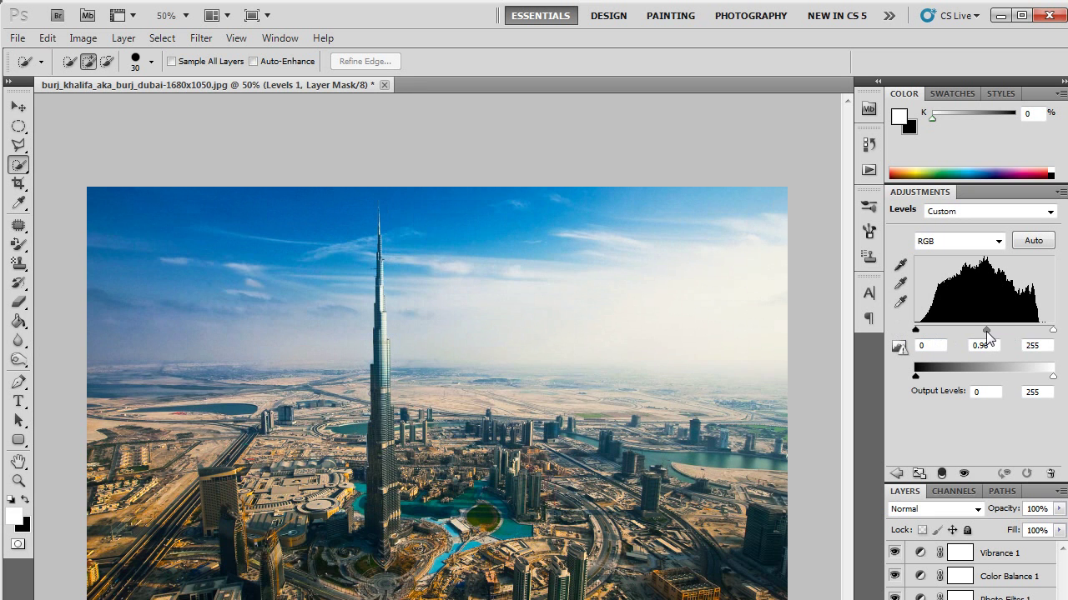
{"action": "mouse_move", "coordinate": [1051, 335]}
{"action": "left_mouse_down"}
{"action": "mouse_move", "coordinate": [1035, 335]}
{"action": "mouse_move", "coordinate": [1053, 335]}
{"action": "left_mouse_up"}
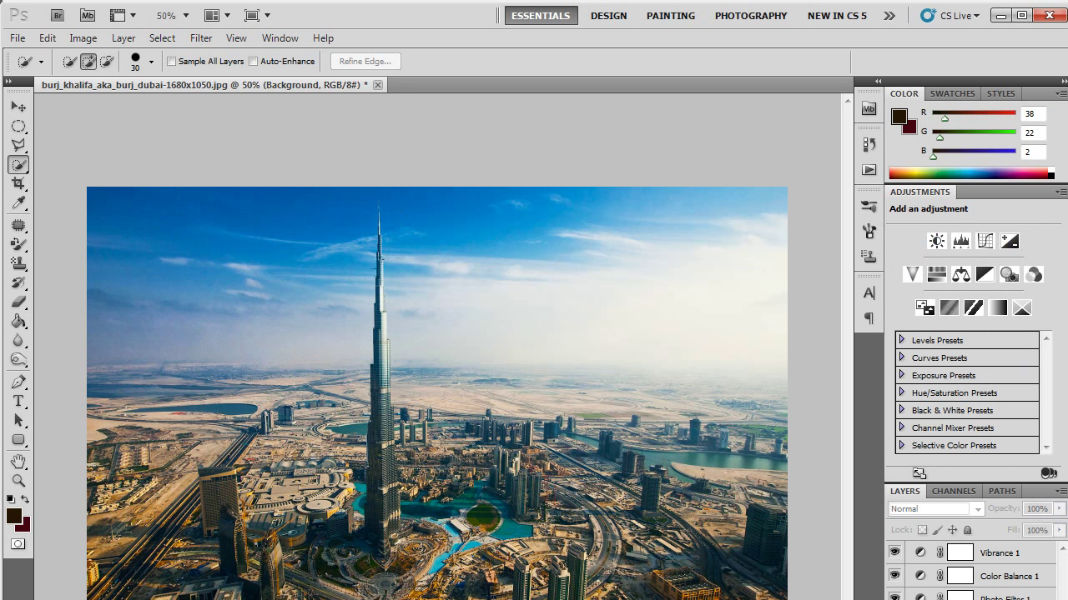
Toggle in History between the original snapshot and the graded version, ending on the original
{"action": "left_click", "coordinate": [868, 144]}
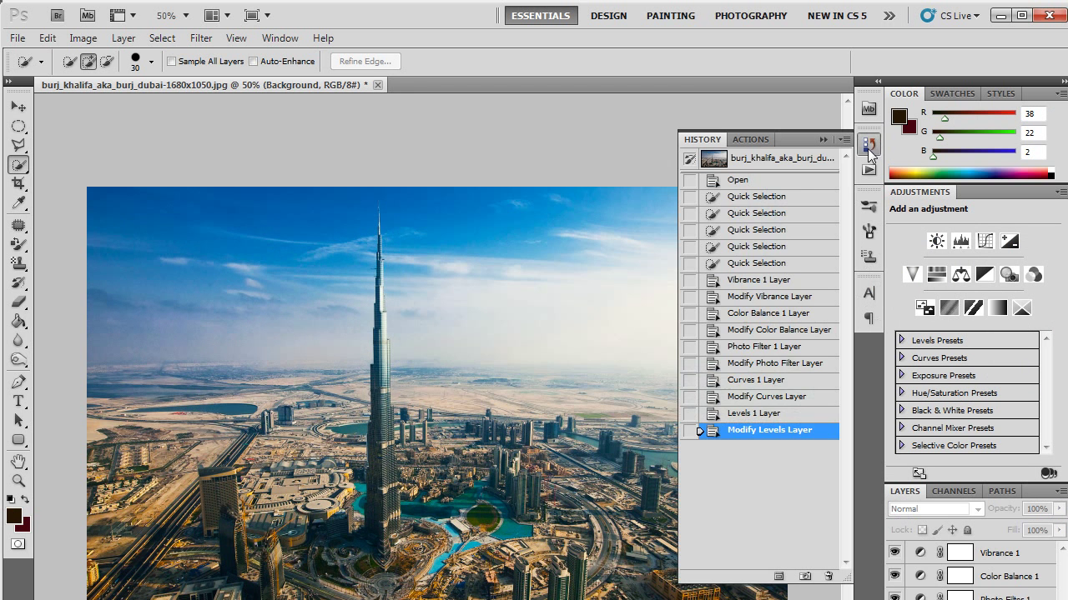
{"action": "left_click", "coordinate": [774, 165]}
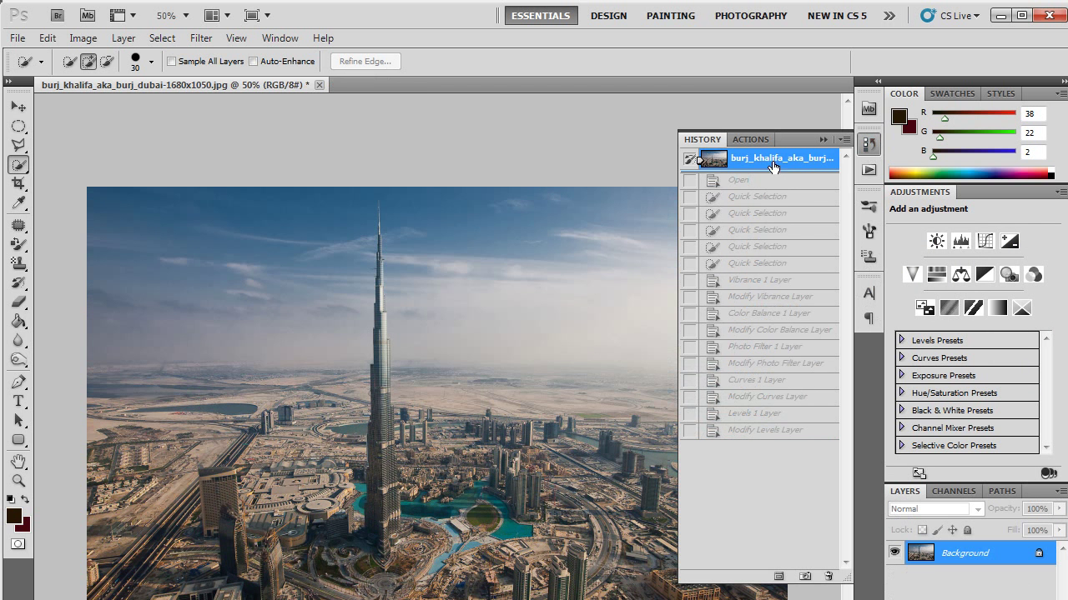
{"action": "left_click", "coordinate": [753, 431]}
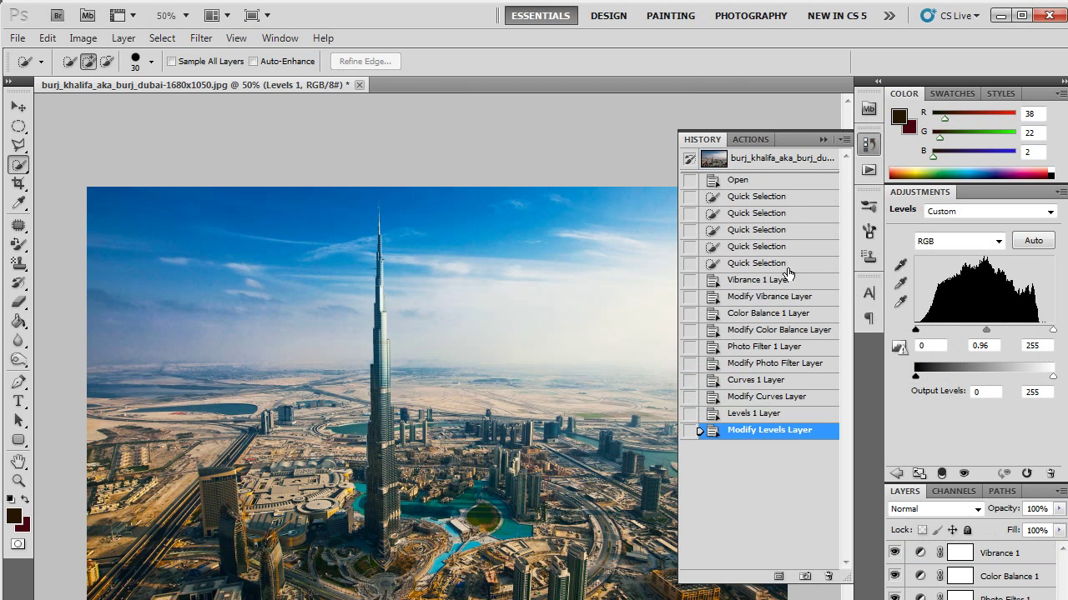
{"action": "left_click", "coordinate": [789, 158]}
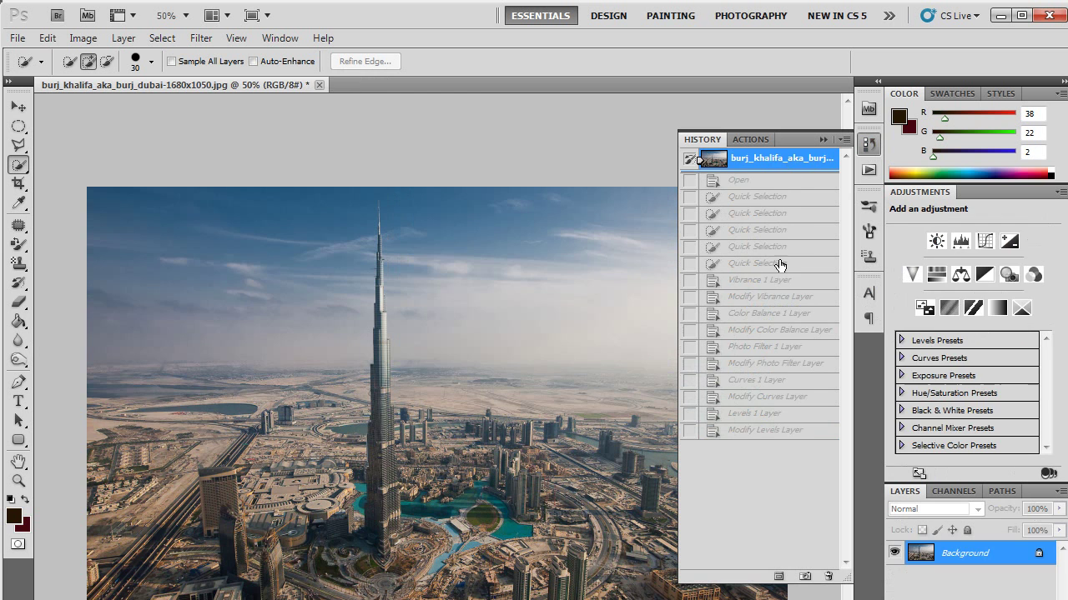
{"action": "left_click", "coordinate": [749, 434]}
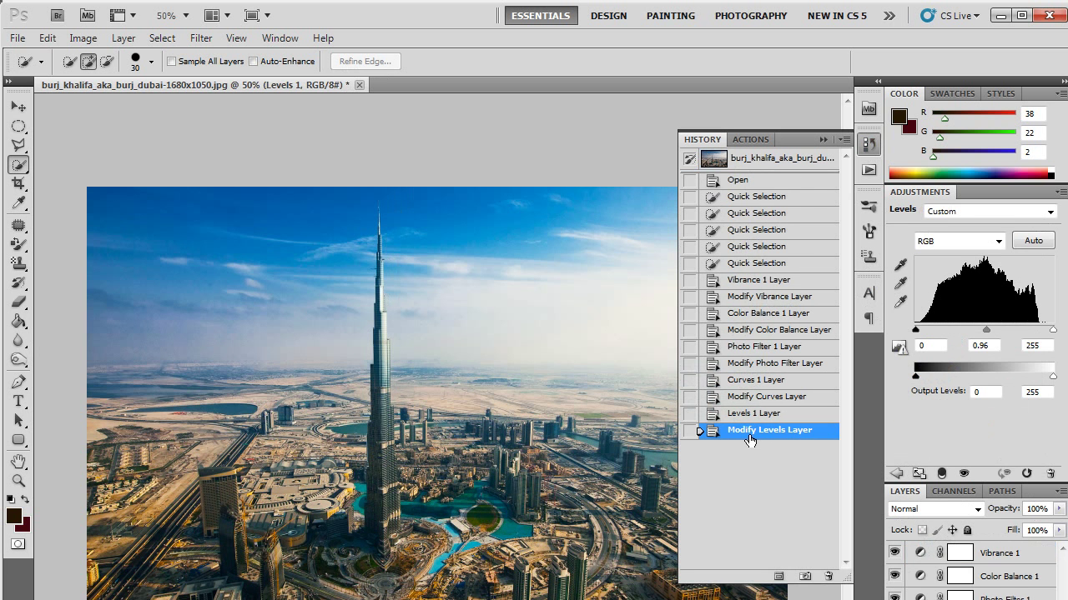
{"action": "left_click", "coordinate": [752, 160]}
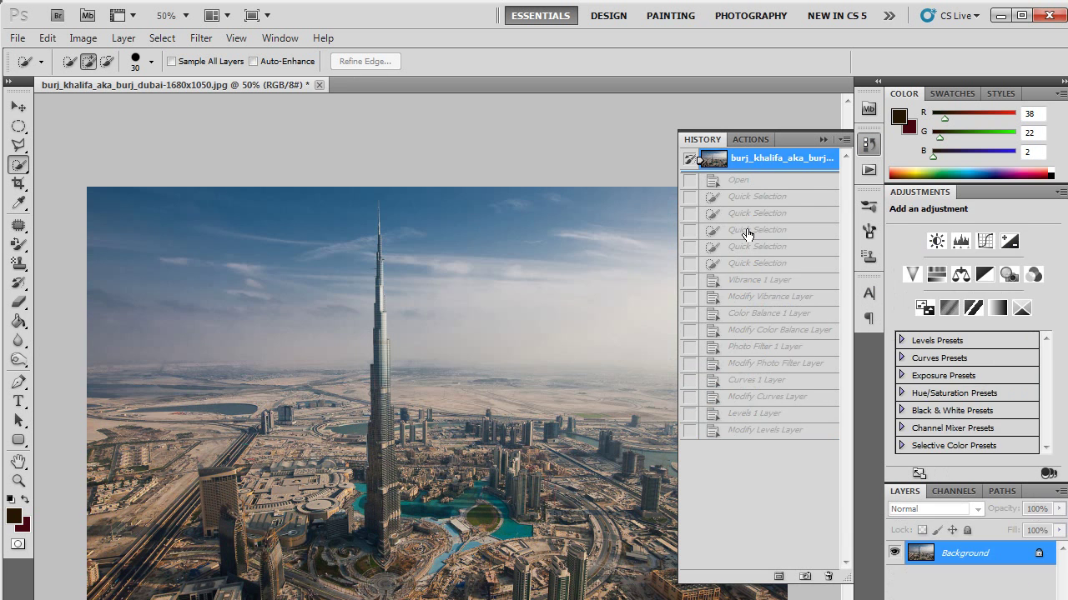